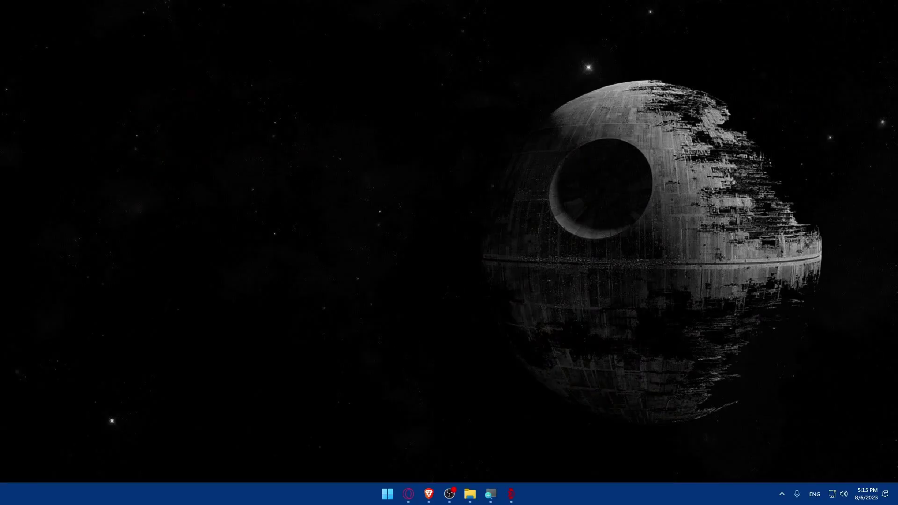
Launch Brave and navigate to wix.com, landing on the My Sites dashboard
click(433, 496)
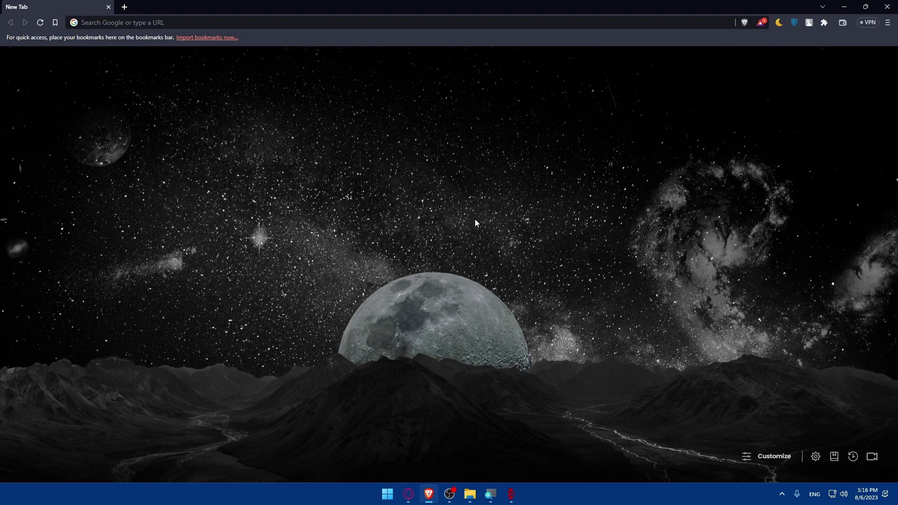
click(119, 21)
text(wix.c)
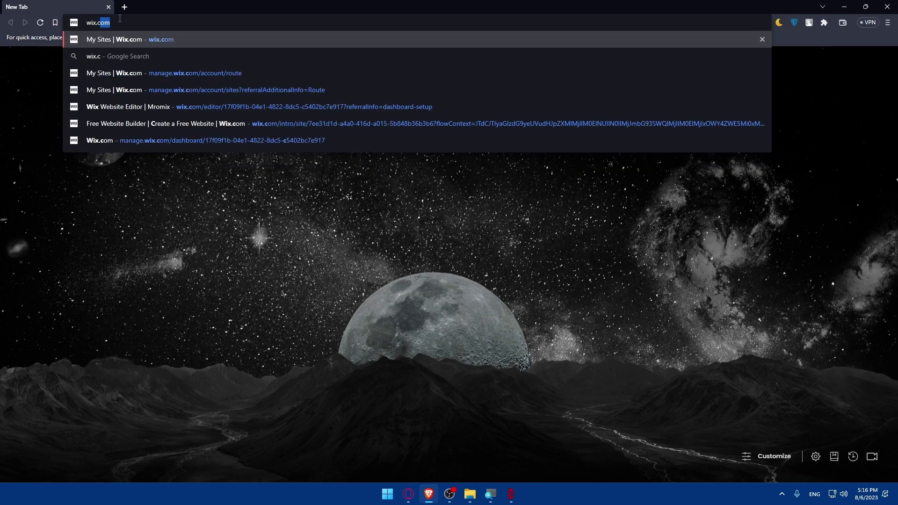
key(Return)
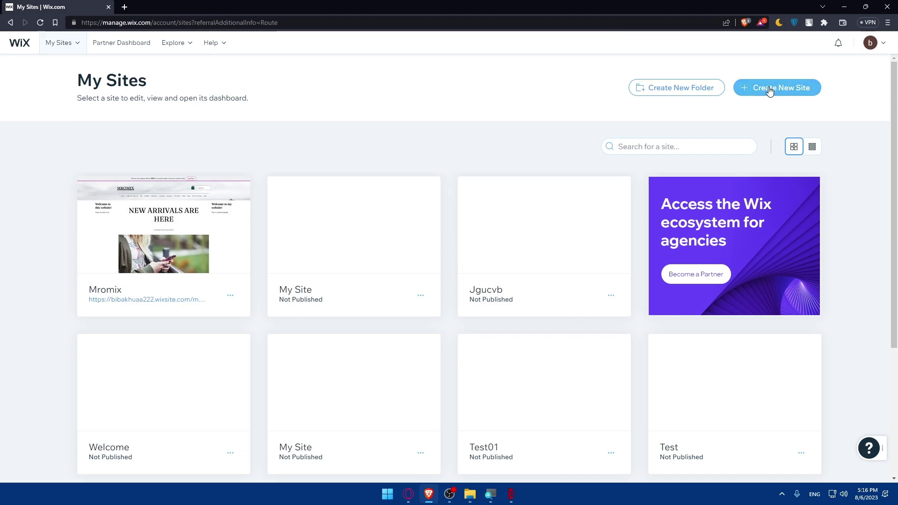
scroll(381, 305, down, 3)
scroll(381, 305, up, 3)
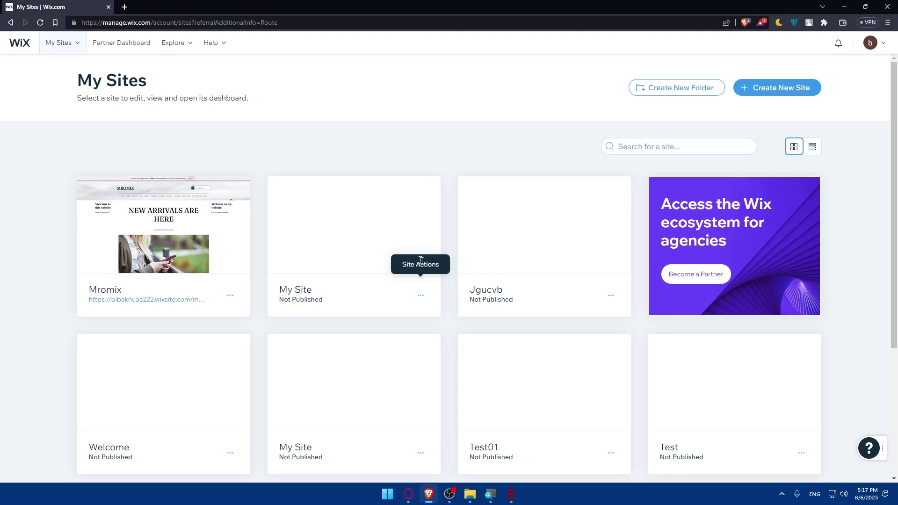
mouse_move(164, 223)
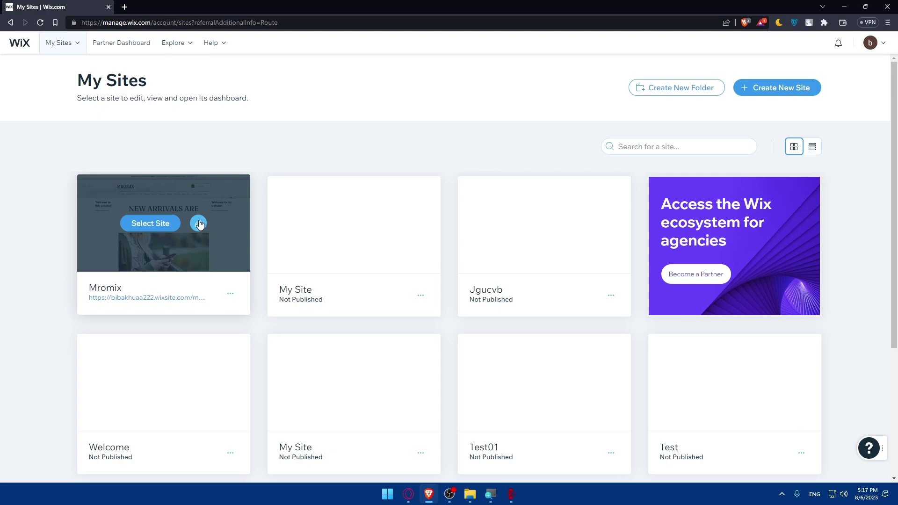
Open the Mromix site card's actions to edit the site
click(230, 294)
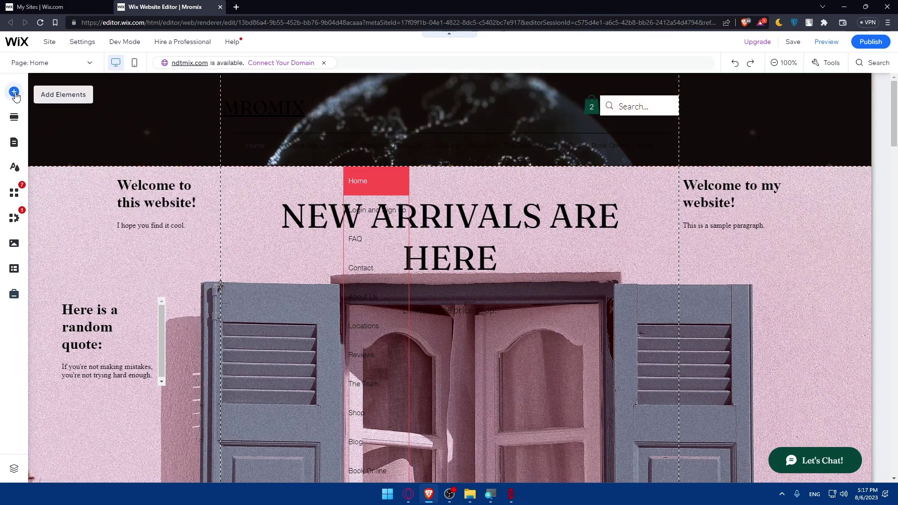
click(27, 93)
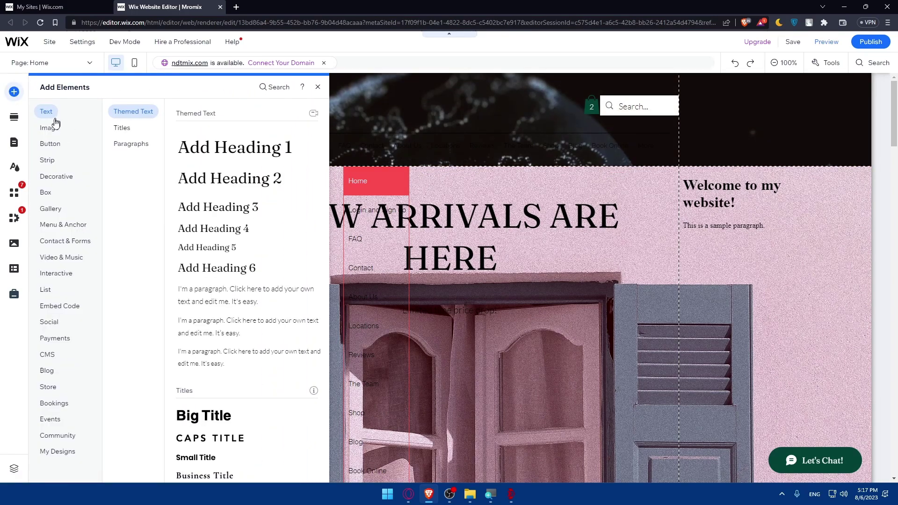
click(59, 131)
click(50, 144)
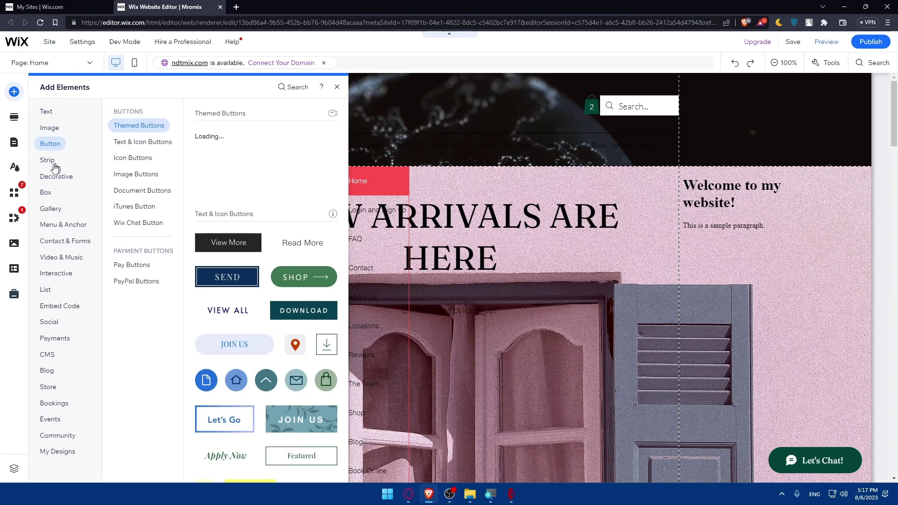
click(47, 160)
click(56, 176)
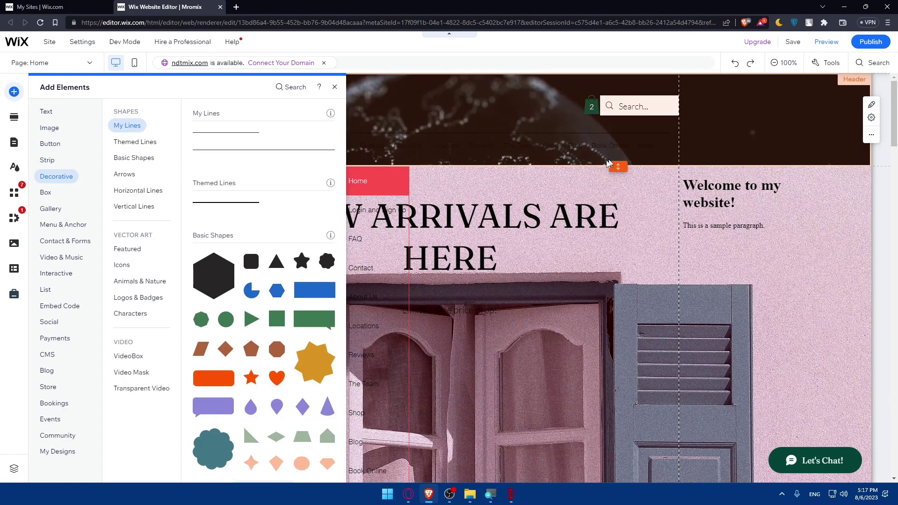
click(541, 245)
scroll(542, 242, down, 5)
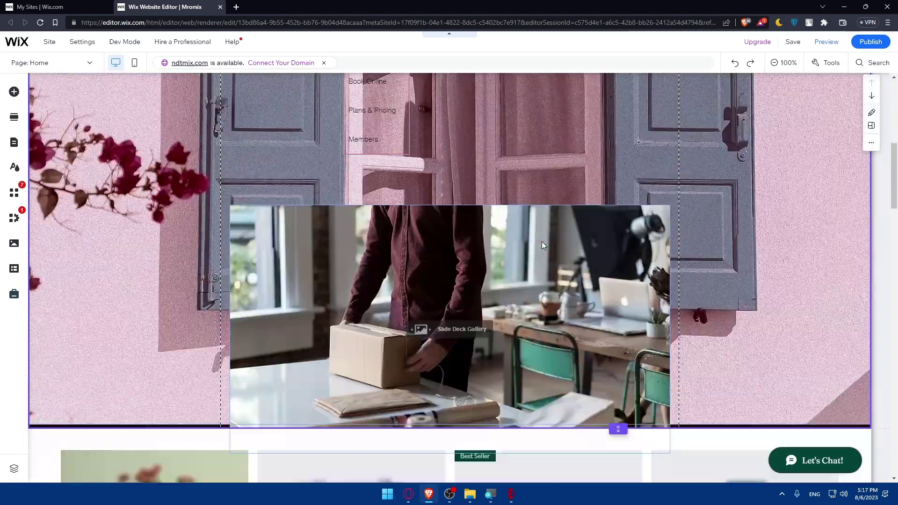
scroll(541, 239, down, 3)
scroll(541, 238, up, 2)
scroll(488, 218, up, 2)
scroll(488, 218, up, 3)
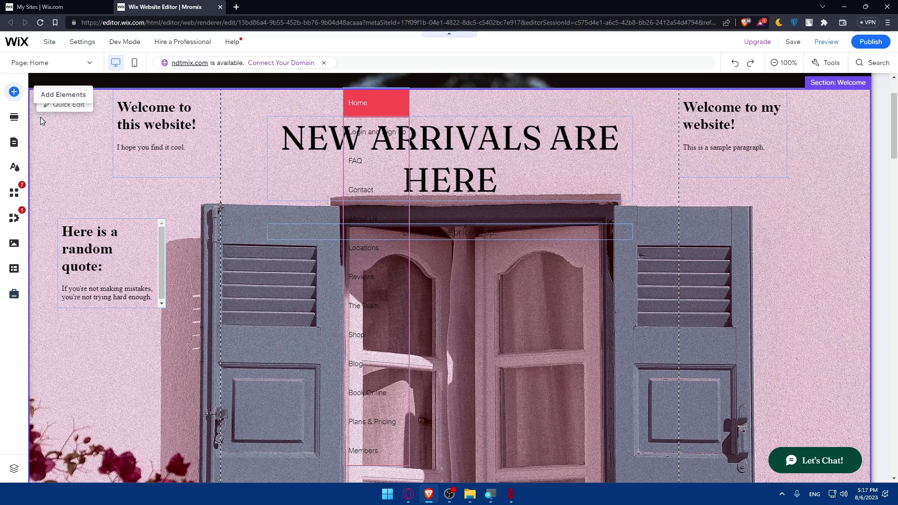
Browse the Add Elements catalogue and switch to the Button designs
click(14, 92)
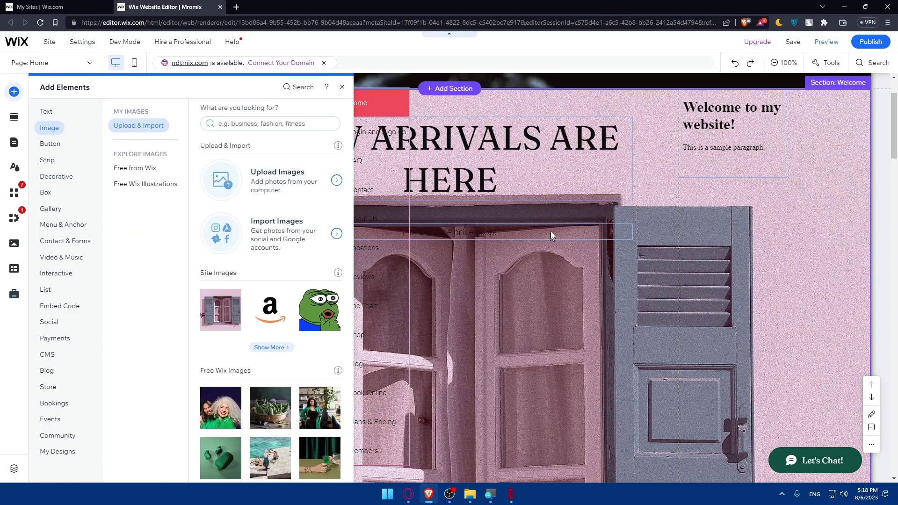
scroll(281, 319, down, 4)
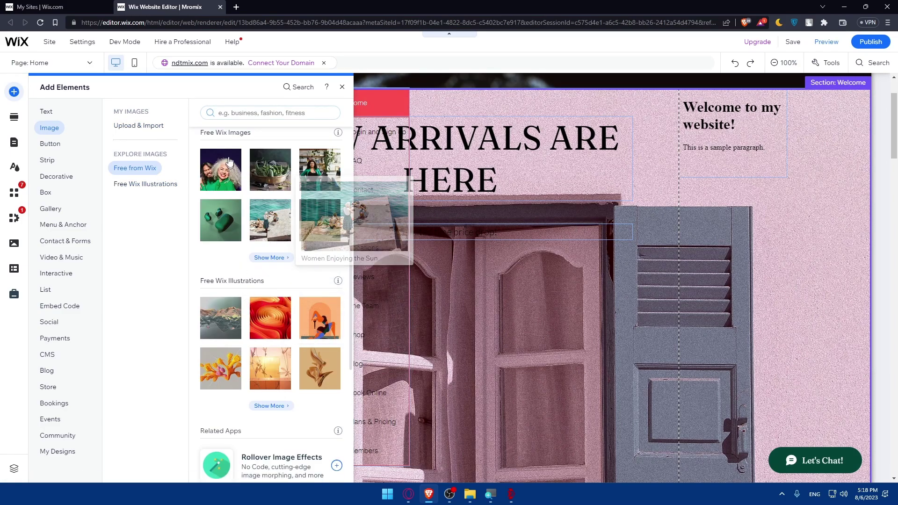
scroll(263, 190, down, 1)
scroll(270, 211, down, 1)
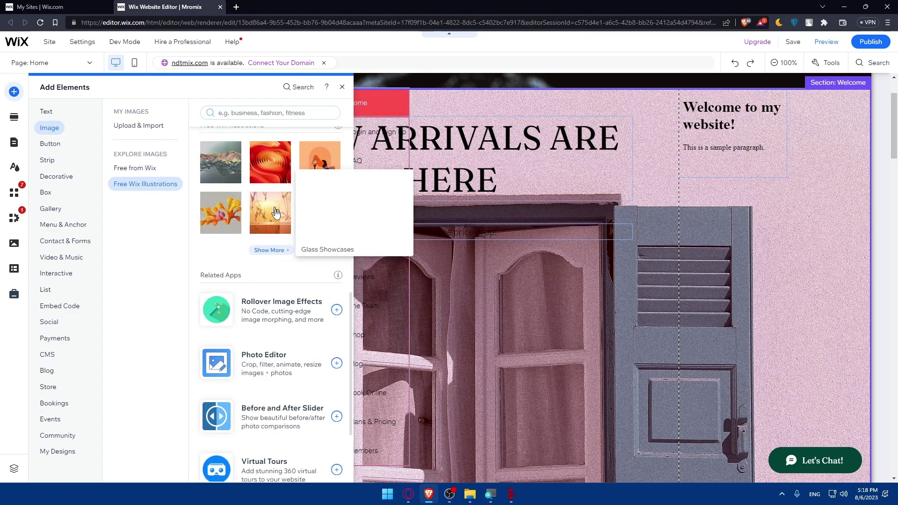
scroll(275, 217, down, 1)
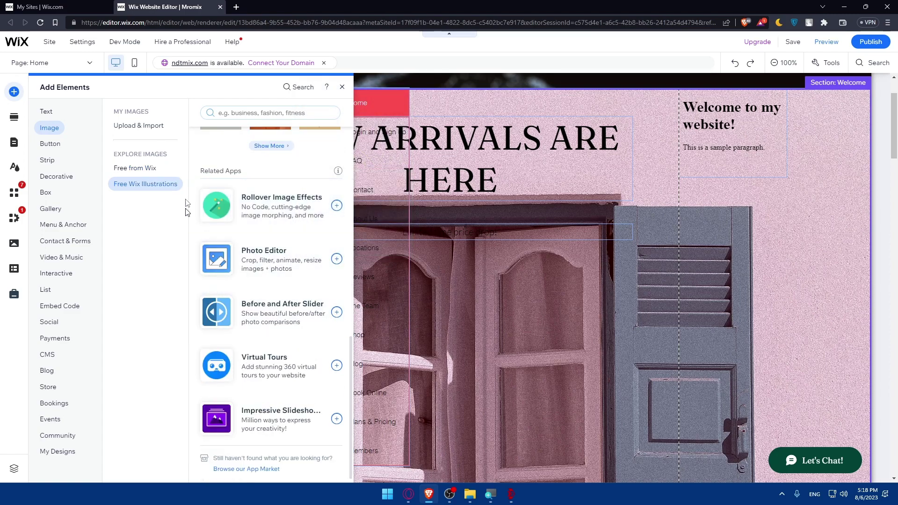
click(50, 146)
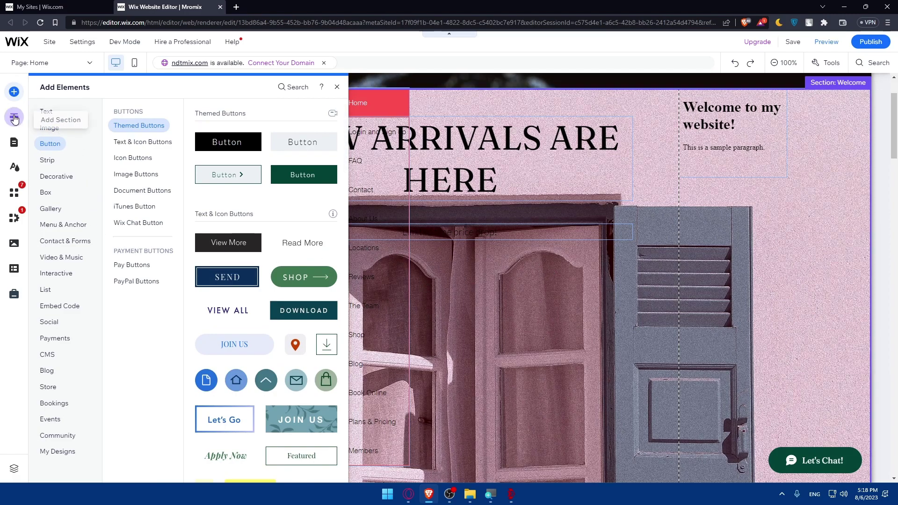
From the Site Pages and Menu panel, start adding a new page
click(15, 143)
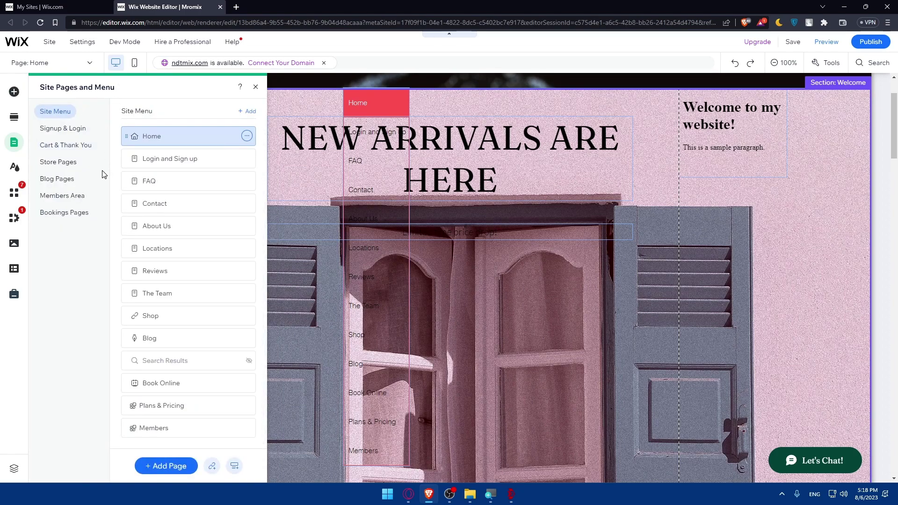
mouse_move(449, 88)
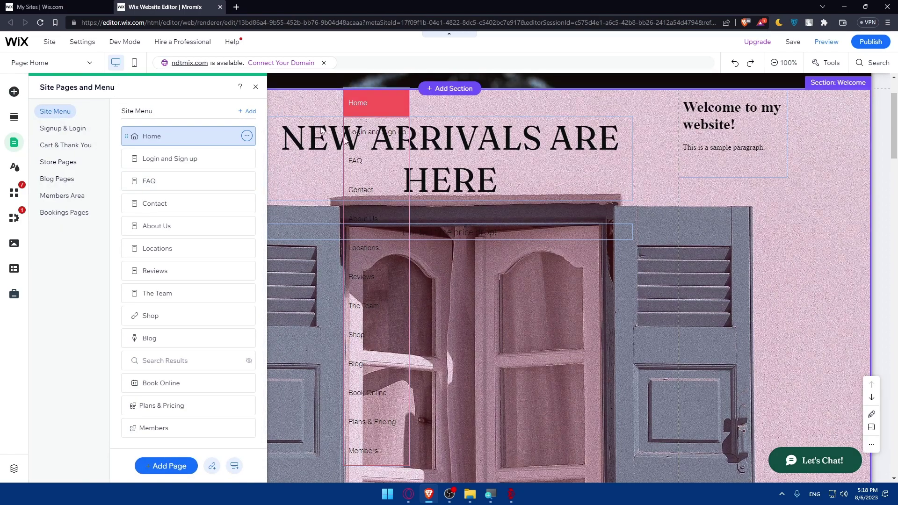
click(171, 467)
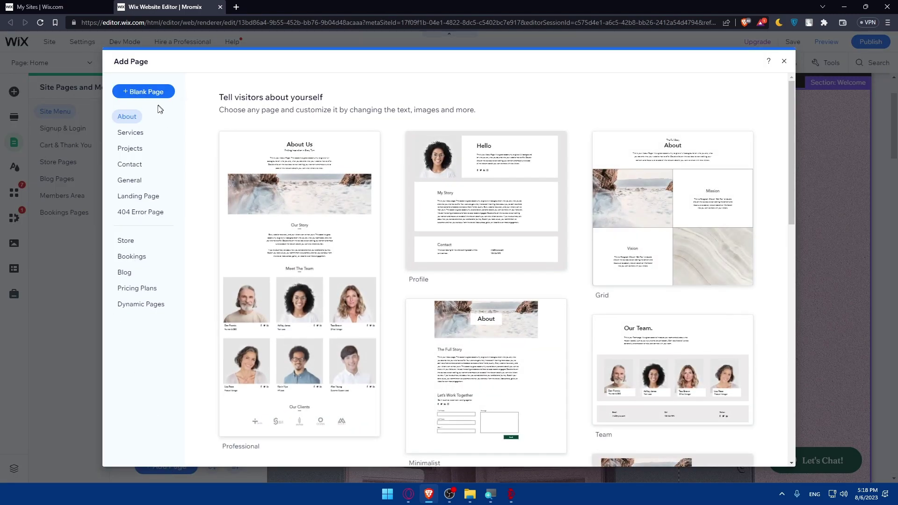
Browse services, projects, contact, general and landing page presets, then close without adding a page
click(130, 117)
click(130, 132)
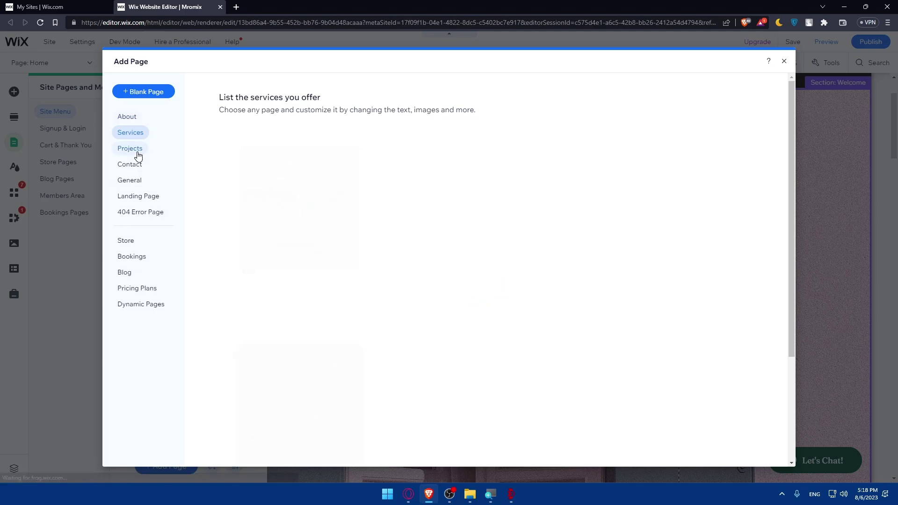
click(137, 154)
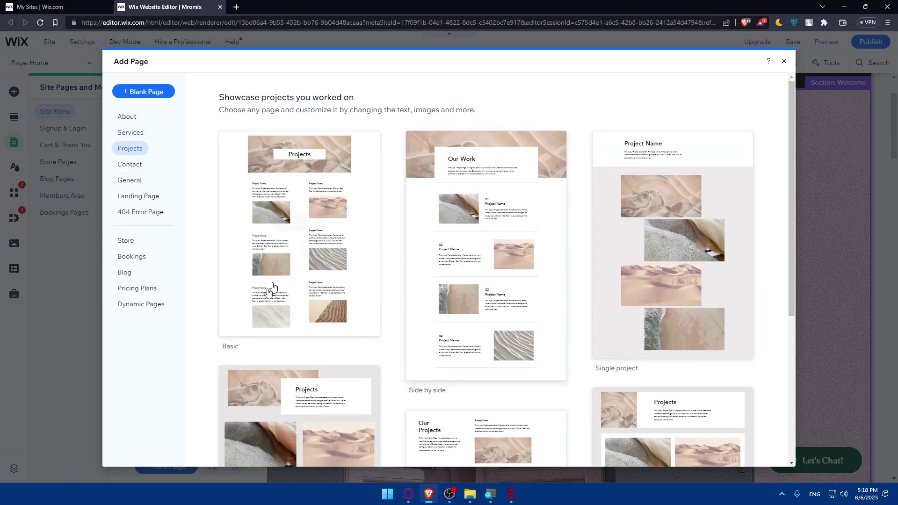
scroll(464, 176, down, 2)
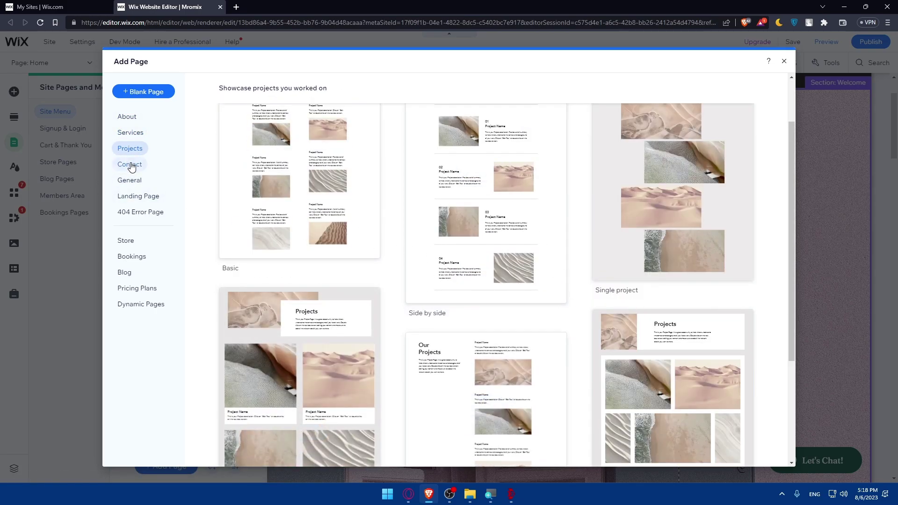
click(130, 164)
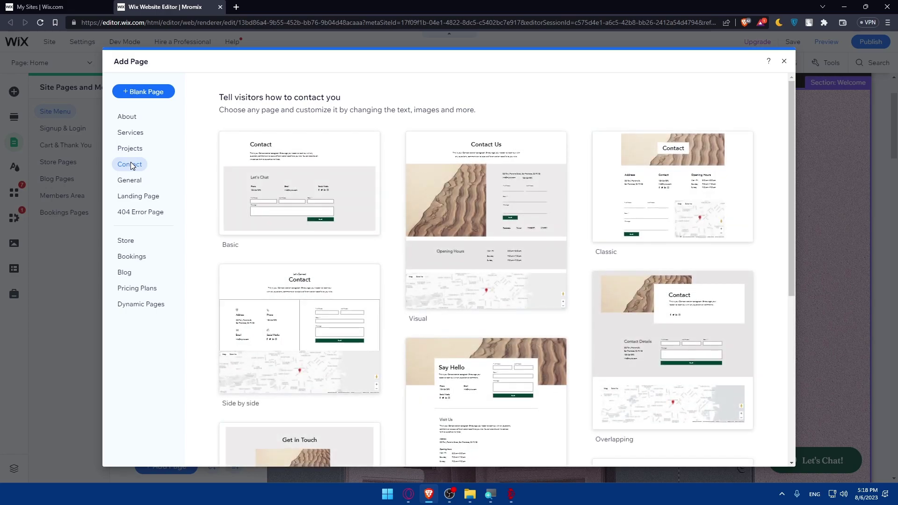
click(135, 182)
click(140, 197)
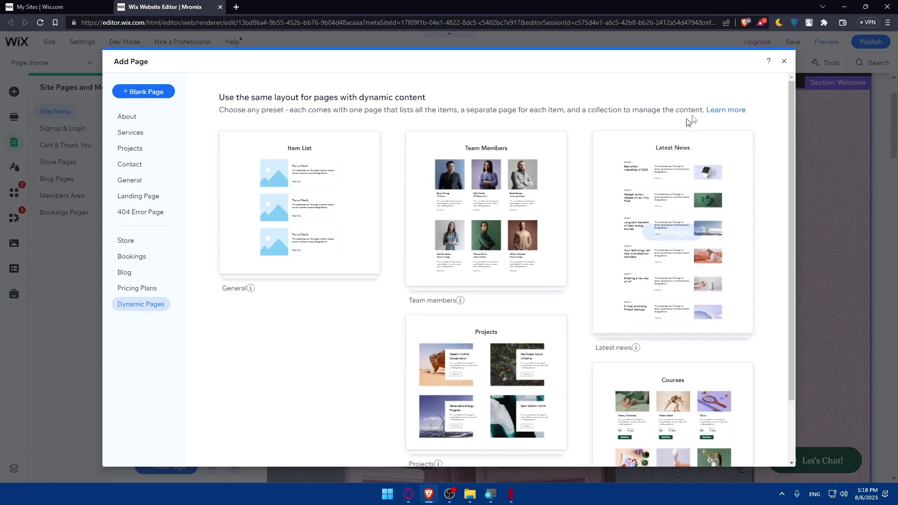
click(814, 114)
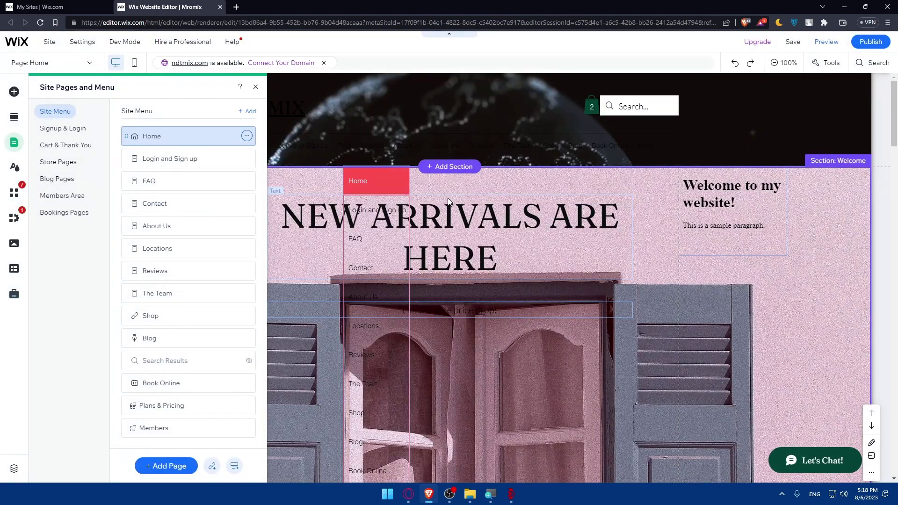
Delete the left welcome text, the random quote and the 'Welcome to my website!' element
click(380, 181)
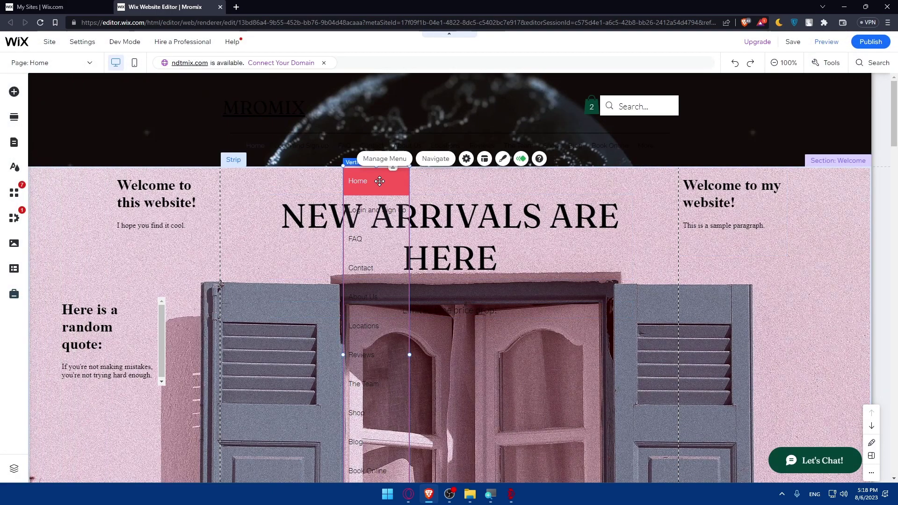
click(105, 308)
key(Delete)
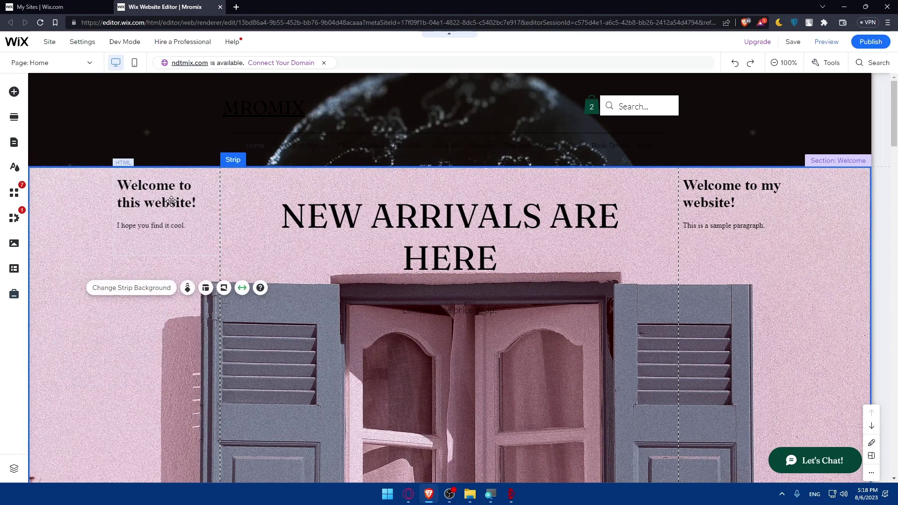
click(171, 201)
key(Delete)
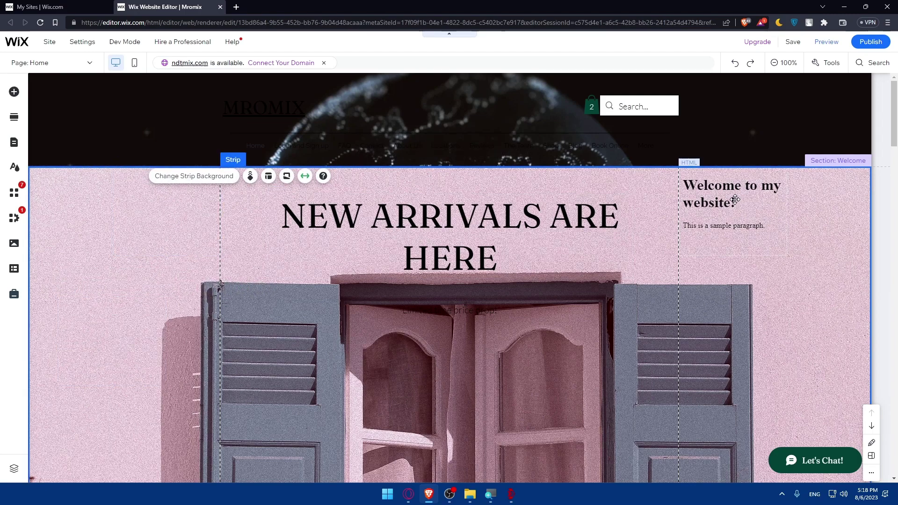
click(735, 200)
key(Delete)
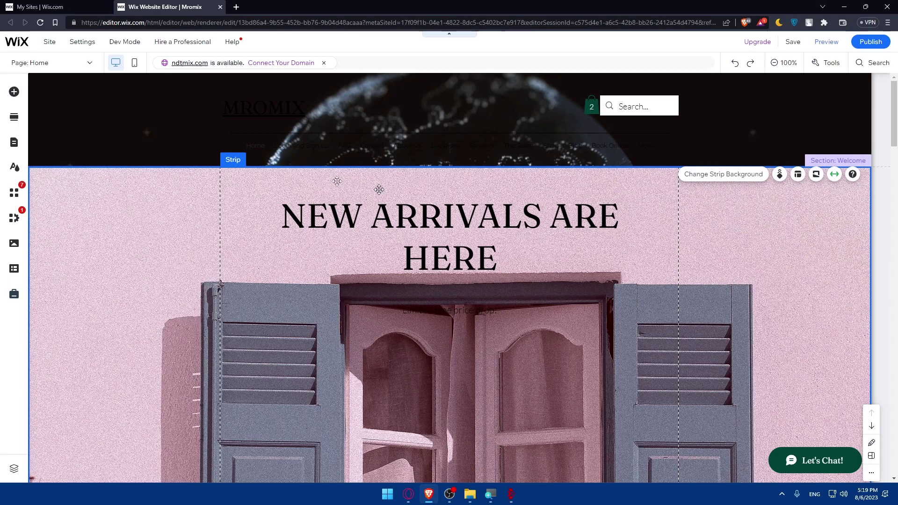
Inspect the header, MROMIX title and Welcome strip, then launch the site preview
click(191, 121)
click(256, 116)
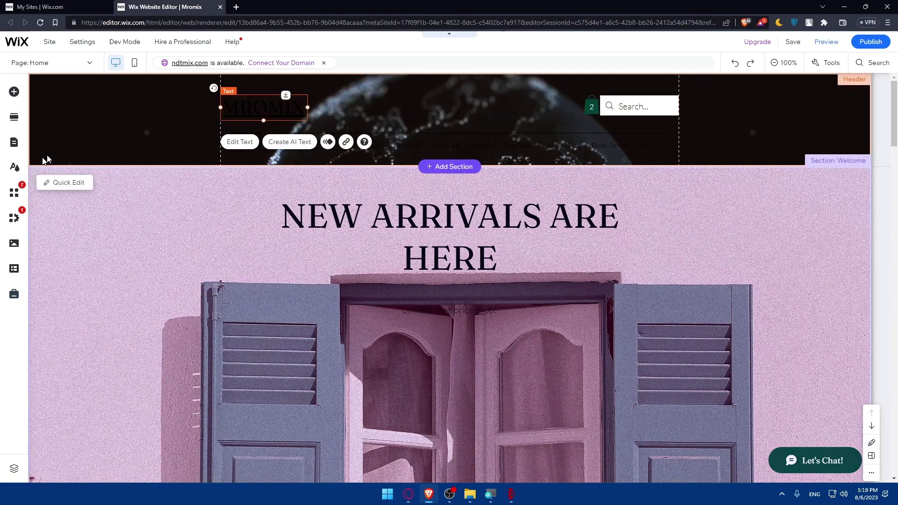
click(165, 124)
click(316, 179)
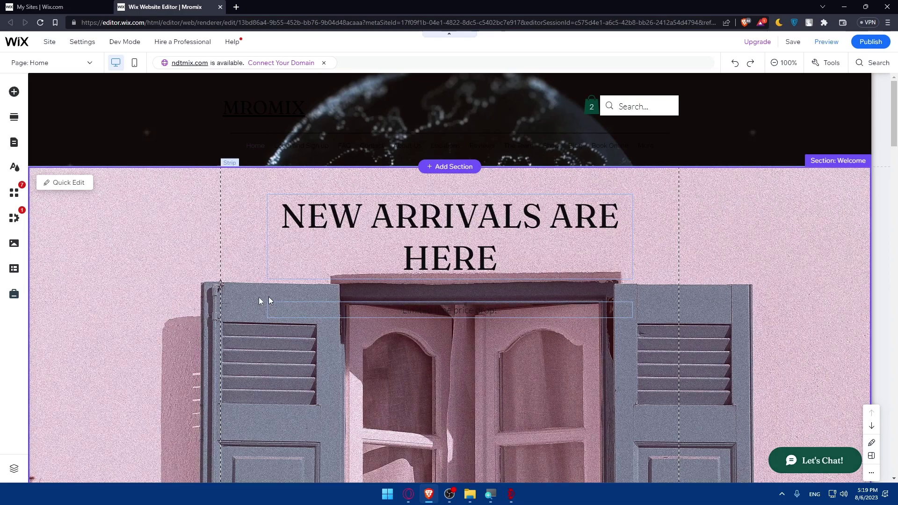
click(151, 258)
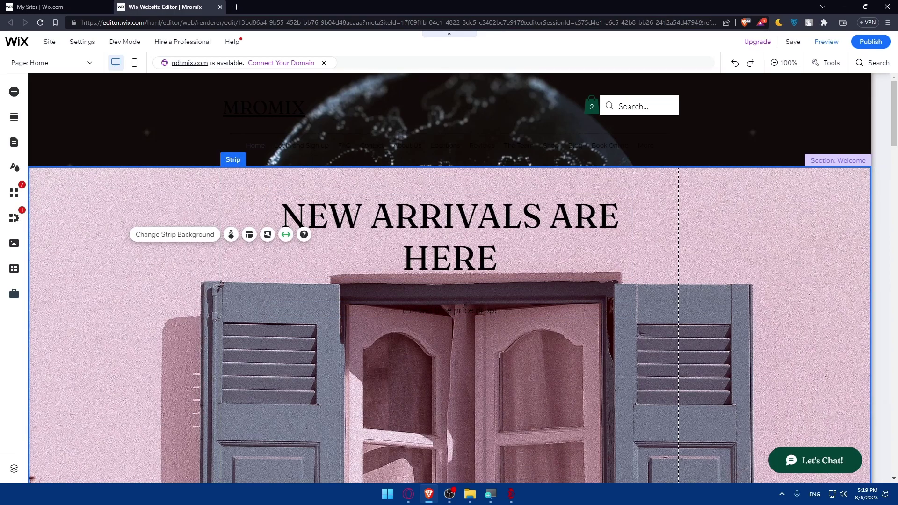
scroll(351, 227, down, 5)
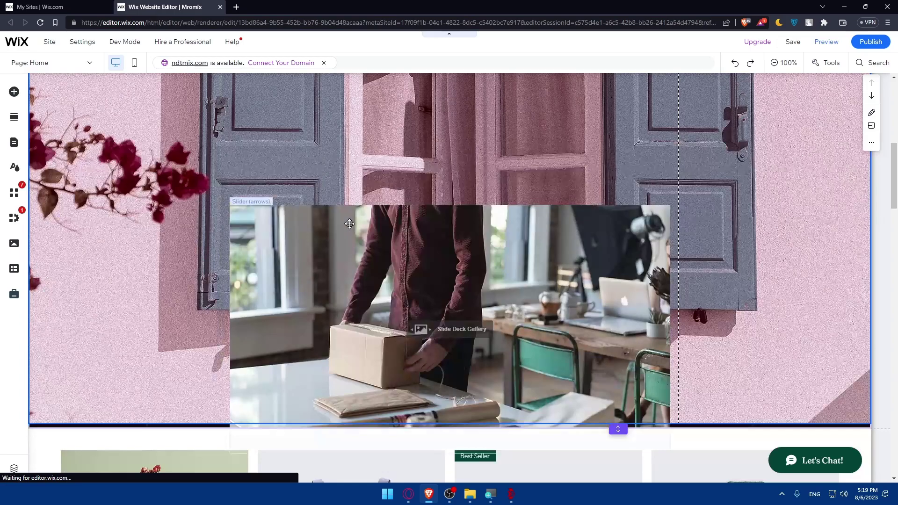
scroll(352, 228, down, 5)
scroll(351, 228, down, 10)
scroll(333, 222, down, 5)
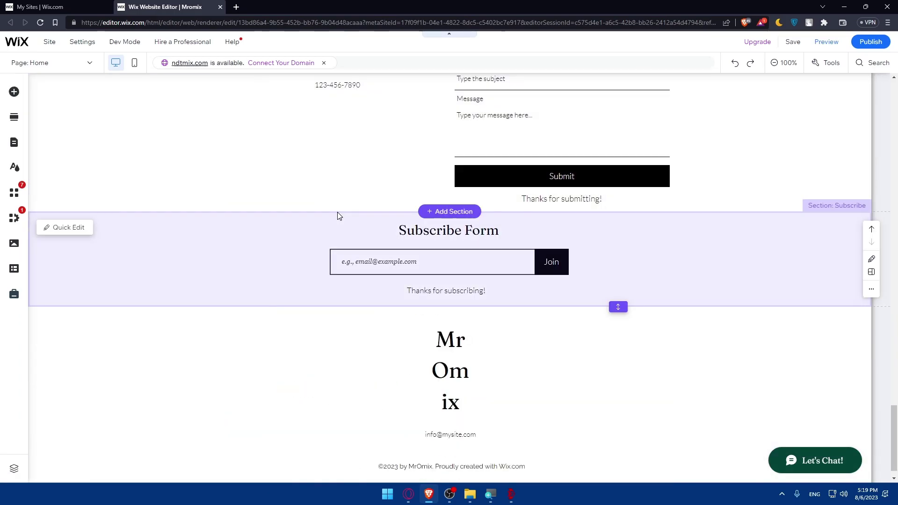
scroll(265, 181, up, 10)
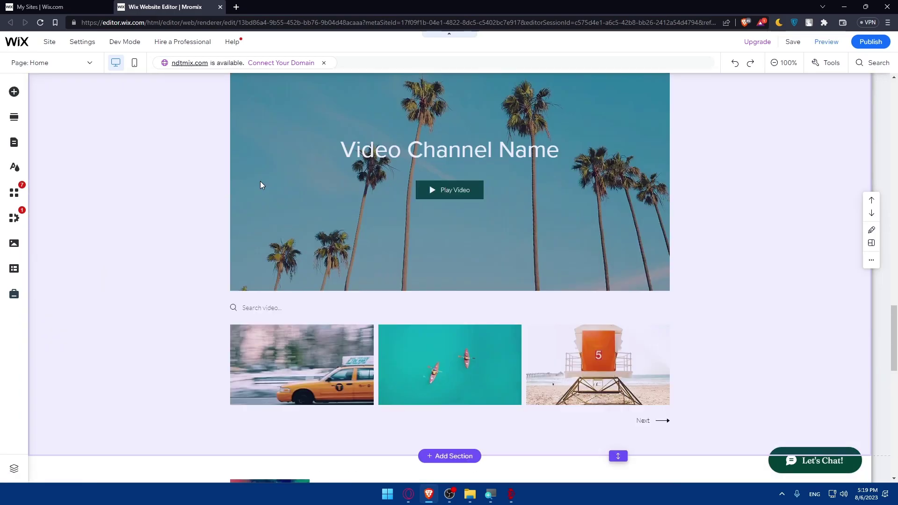
scroll(260, 182, up, 3)
scroll(261, 179, up, 5)
scroll(261, 178, up, 2)
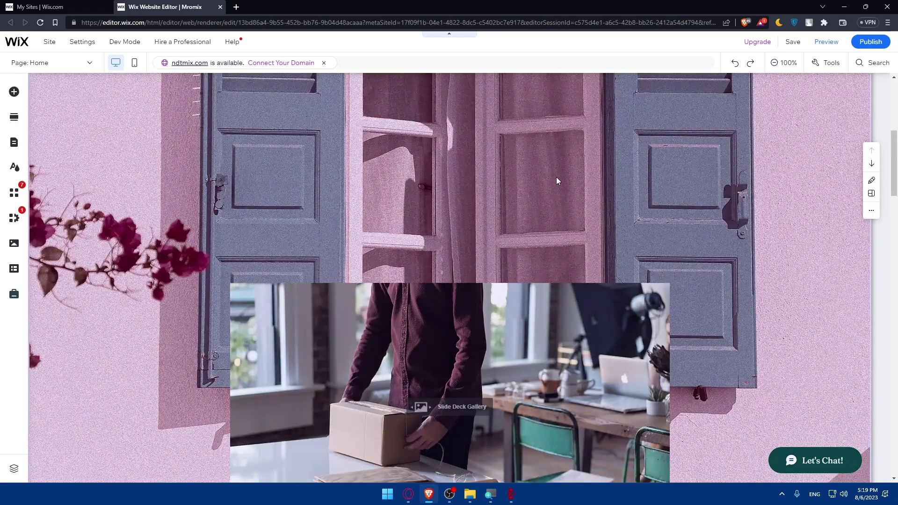
scroll(556, 177, up, 2)
click(828, 43)
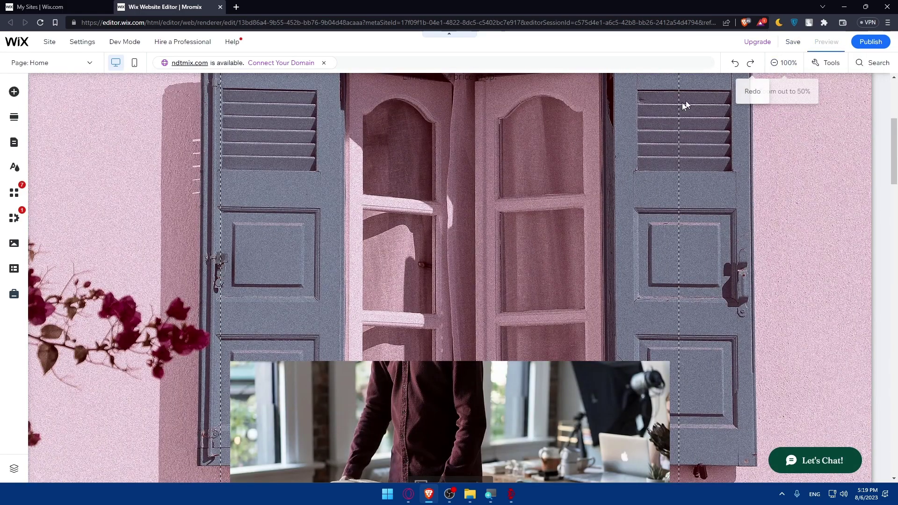
scroll(424, 213, up, 2)
scroll(418, 235, up, 1)
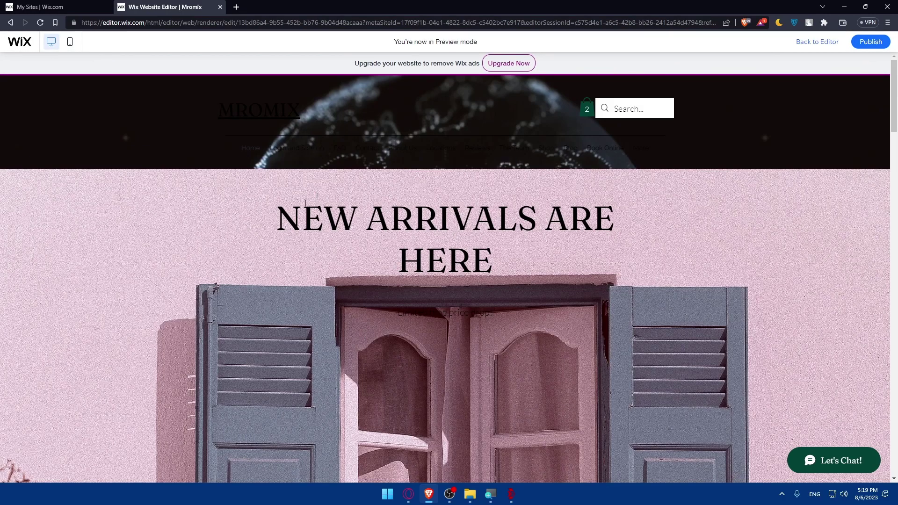
scroll(512, 189, down, 2)
scroll(505, 204, down, 5)
scroll(496, 218, down, 5)
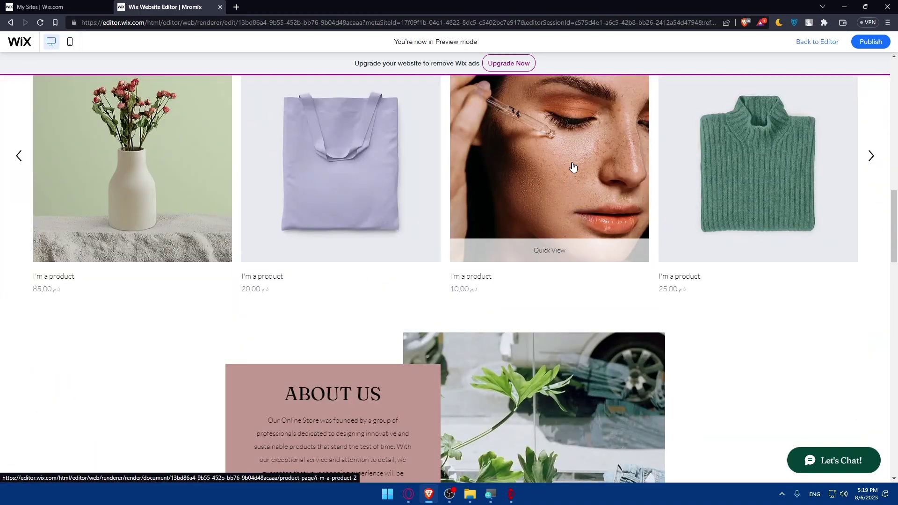
Add the serum in black to the cart, view the cart, attempt checkout and dismiss the orders-unavailable notice
click(571, 169)
click(567, 320)
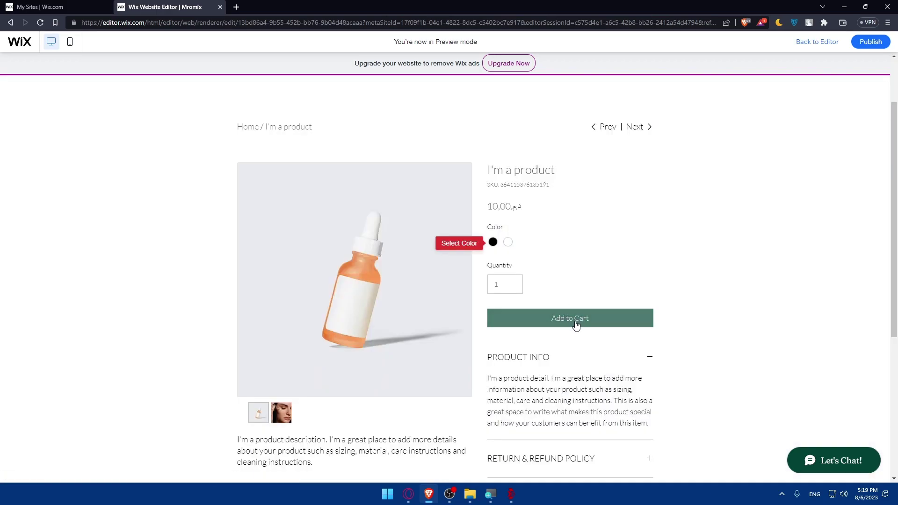
click(493, 241)
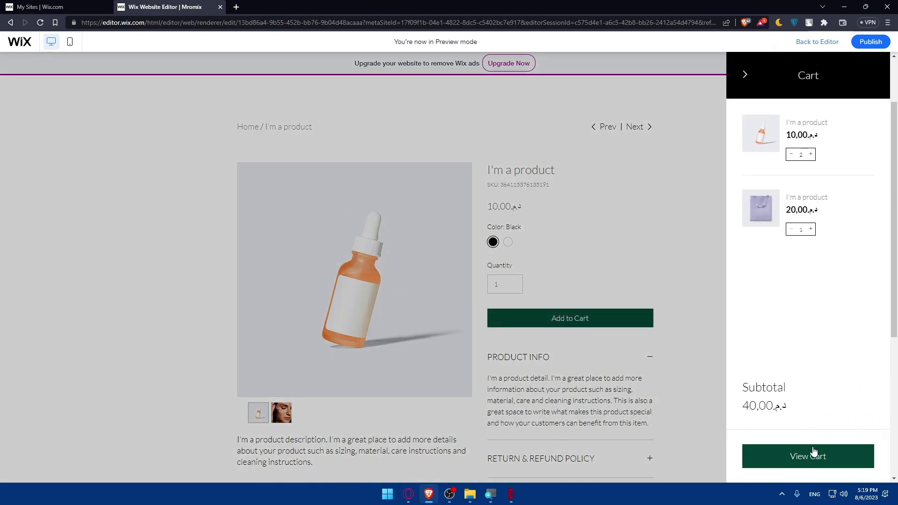
click(814, 453)
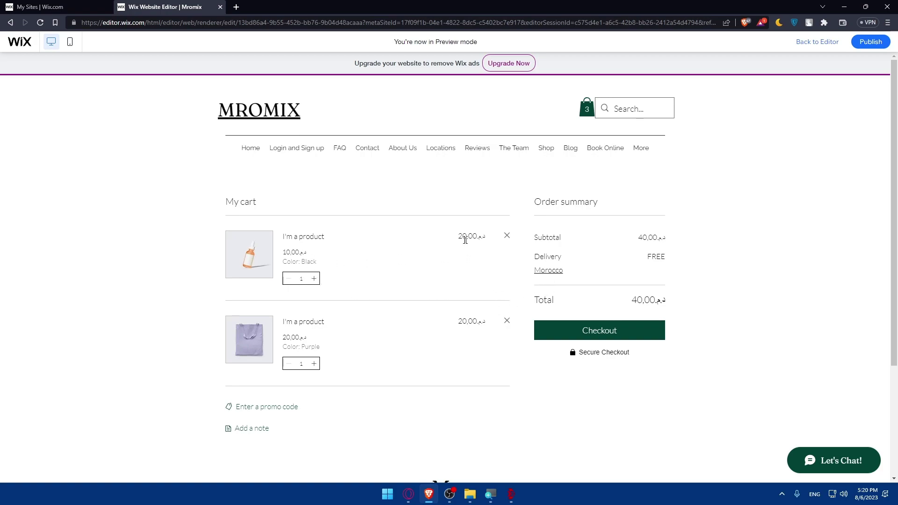
click(627, 329)
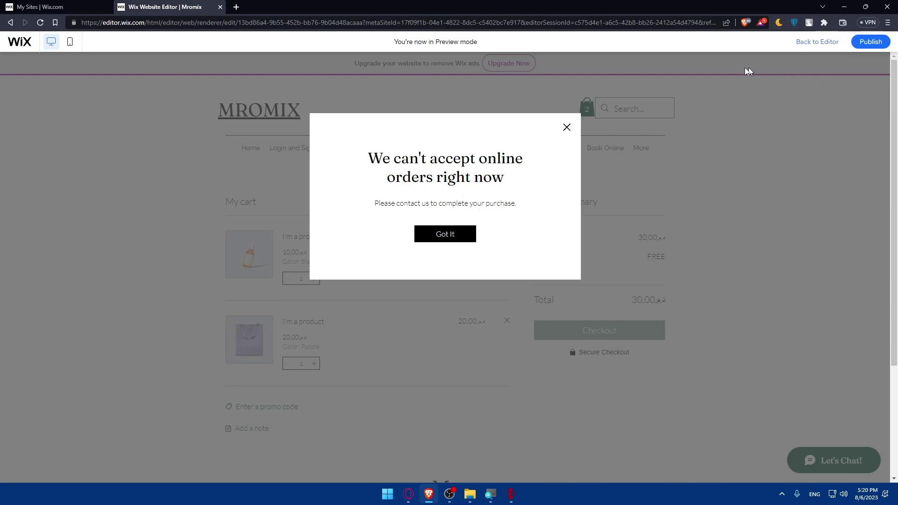
click(567, 128)
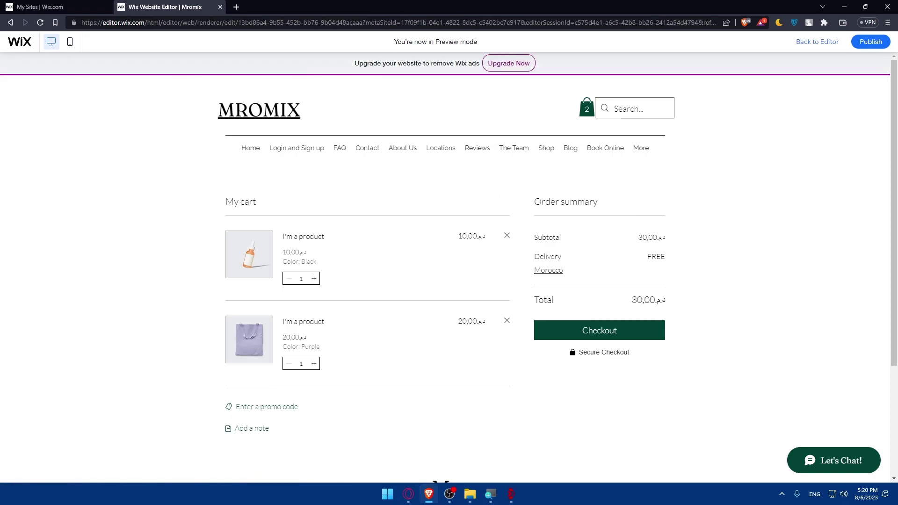
scroll(589, 120, down, 2)
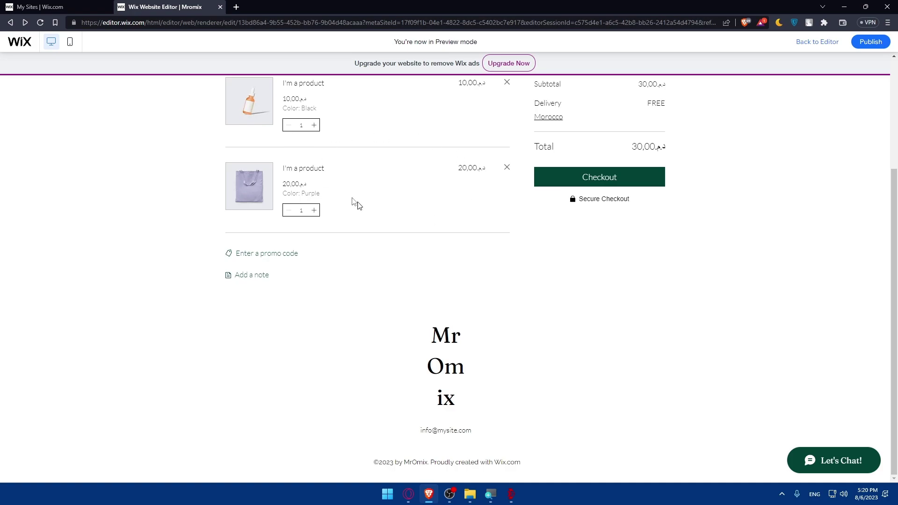
Switch preview to mobile, go to Home via the menu and try the site chat
click(69, 42)
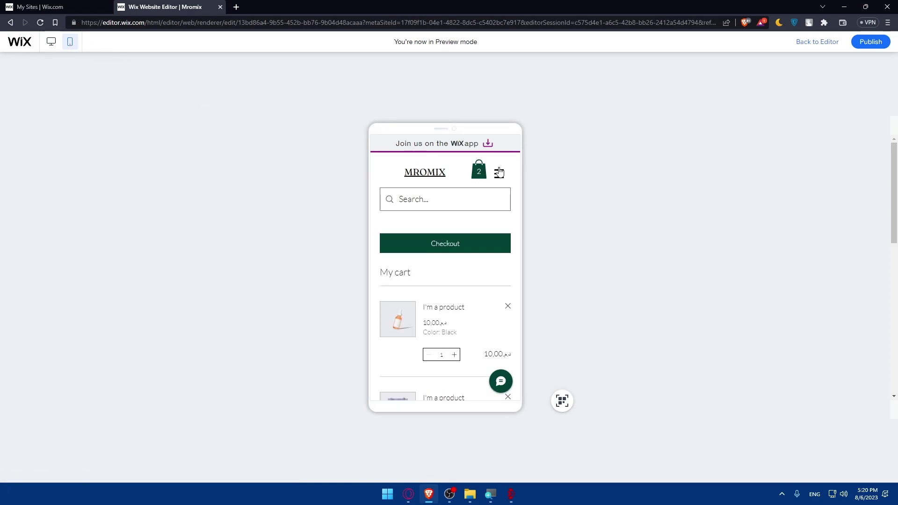
click(499, 172)
click(442, 201)
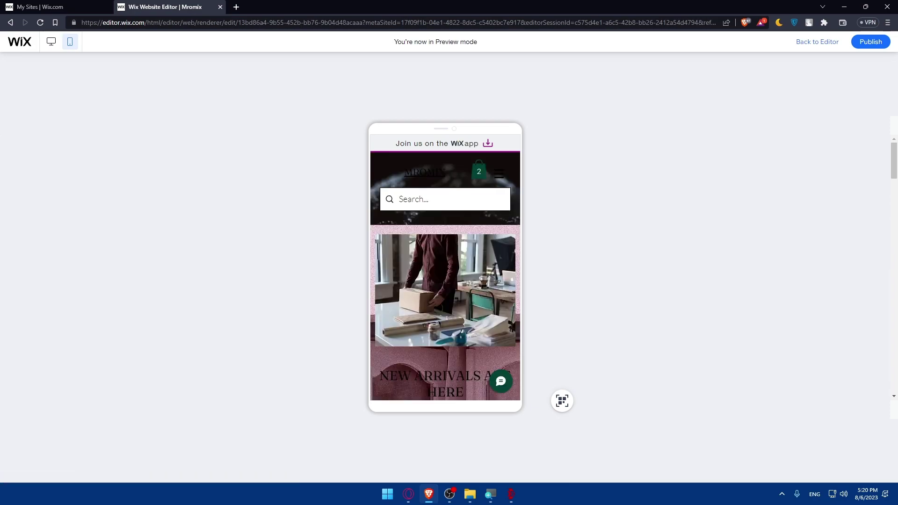
scroll(436, 204, down, 5)
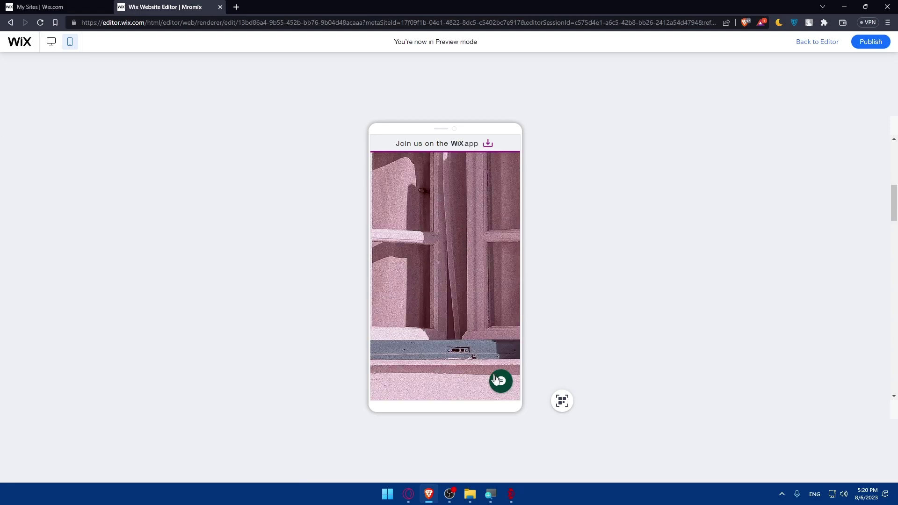
scroll(460, 303, down, 5)
click(504, 390)
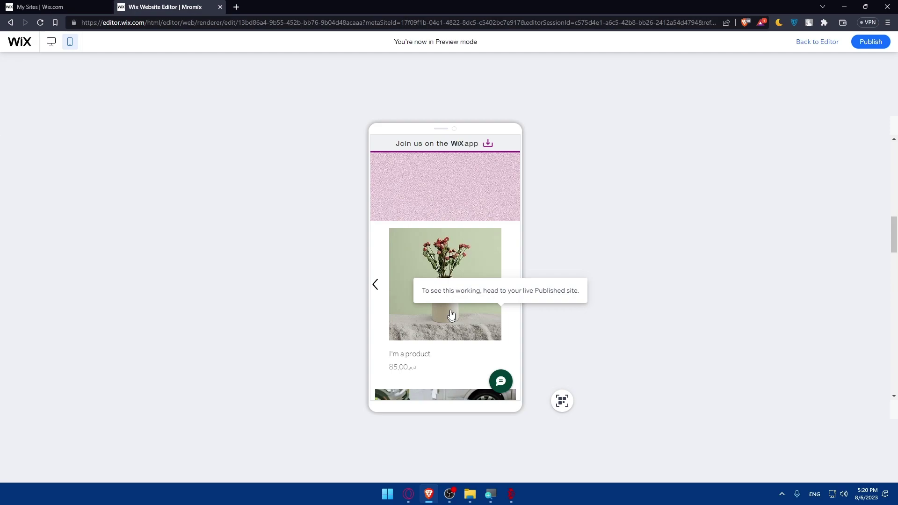
scroll(460, 302, down, 2)
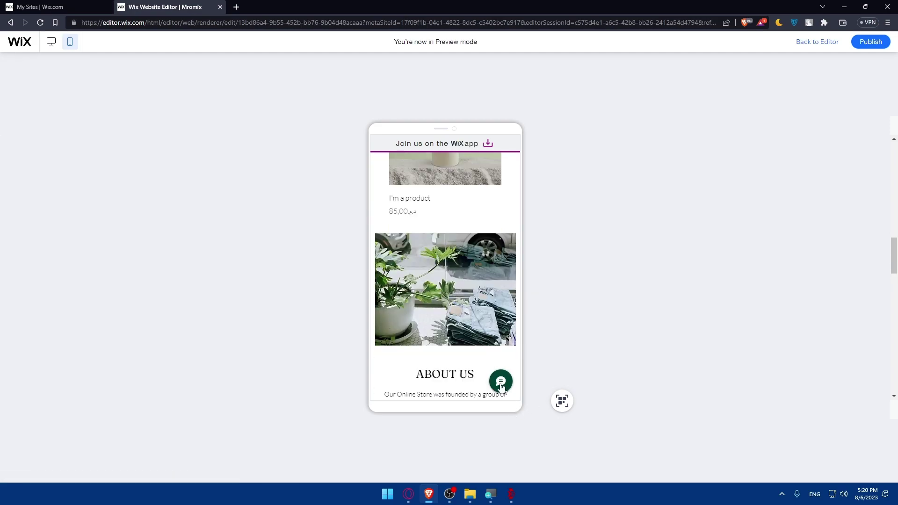
scroll(471, 312, down, 2)
scroll(497, 379, down, 2)
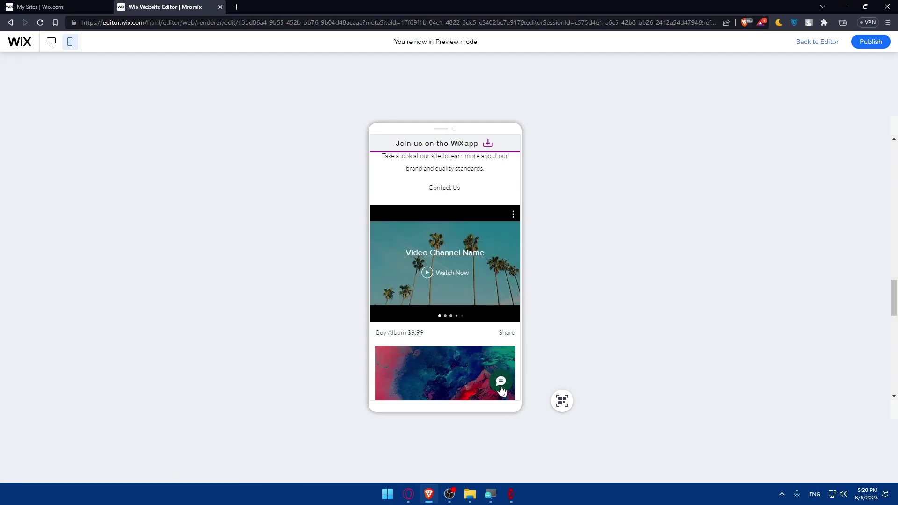
Play the featured channel video, then play and pause the demo music track
click(425, 272)
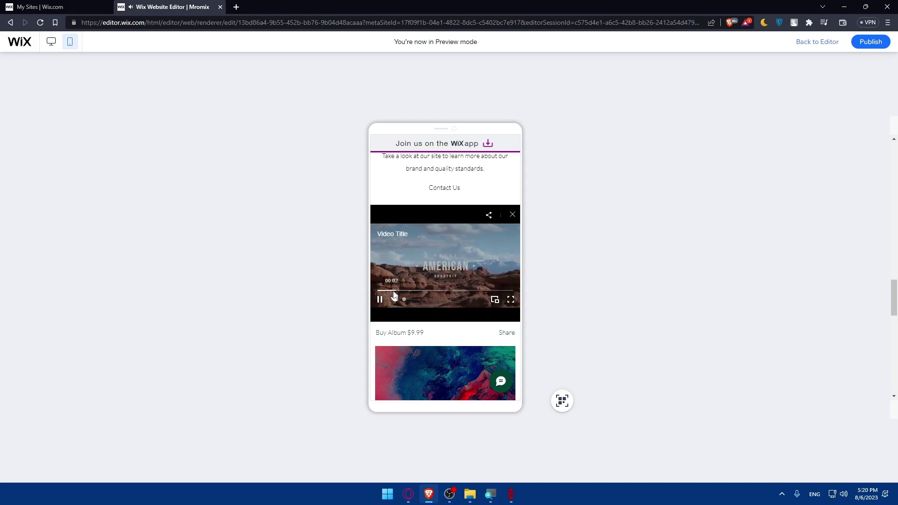
scroll(458, 278, down, 2)
scroll(447, 278, down, 3)
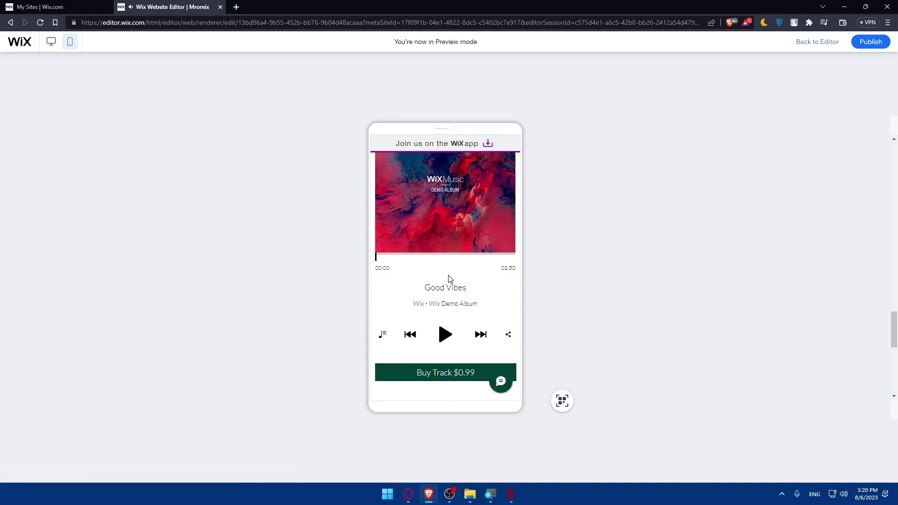
scroll(440, 223, down, 2)
click(445, 257)
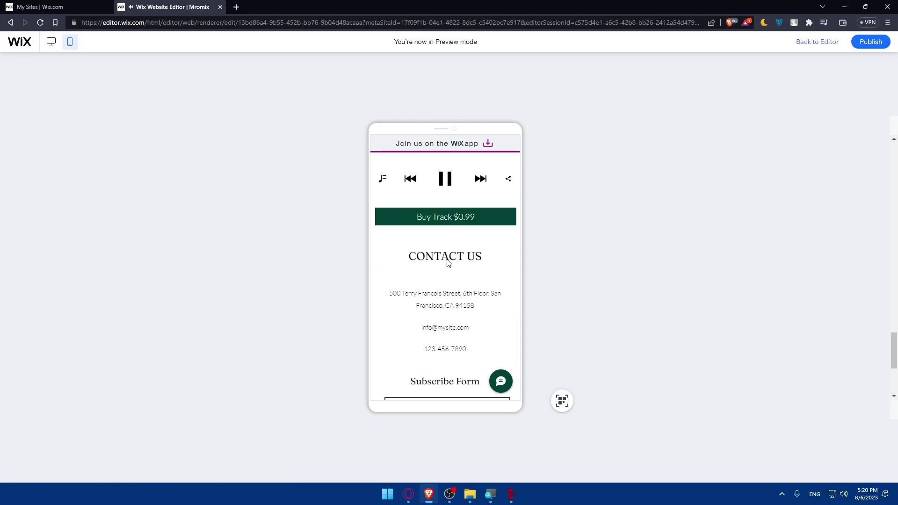
click(445, 258)
scroll(449, 238, down, 2)
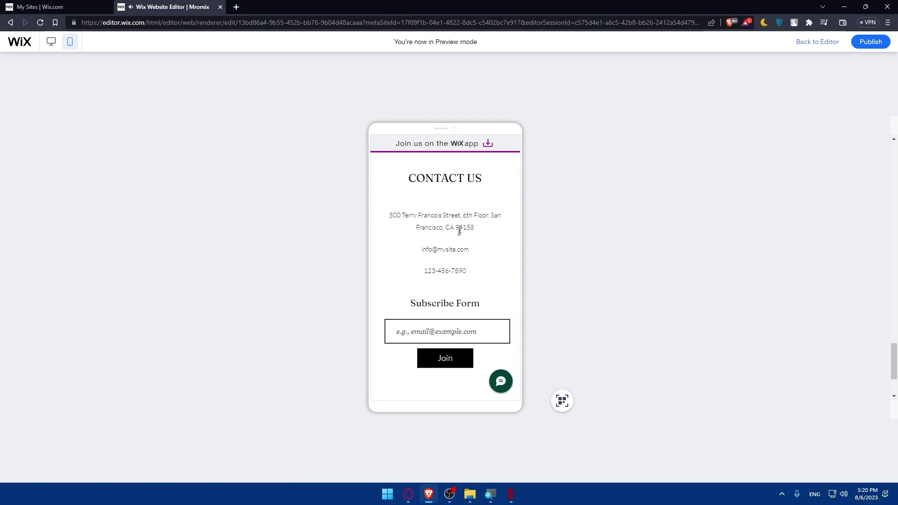
scroll(449, 238, down, 2)
scroll(447, 281, up, 5)
scroll(446, 278, up, 10)
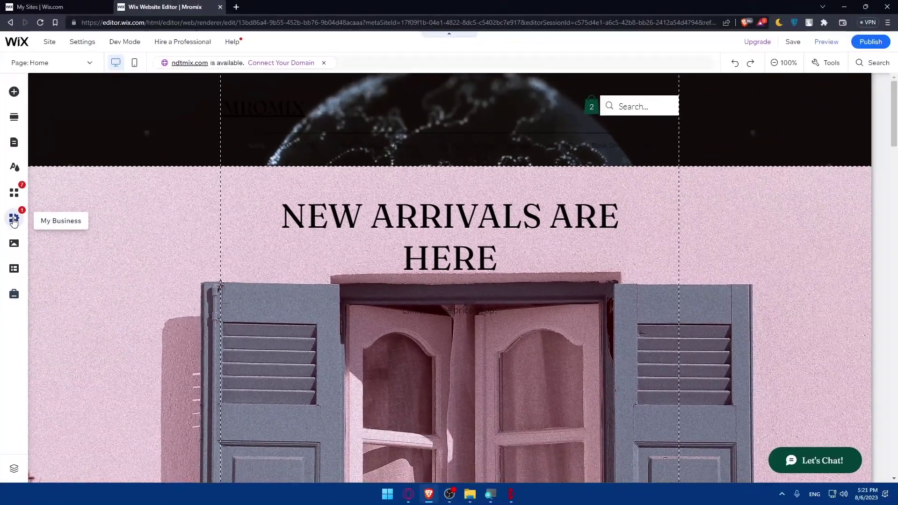
Open the My Business tools panel, then the Site options list
click(13, 220)
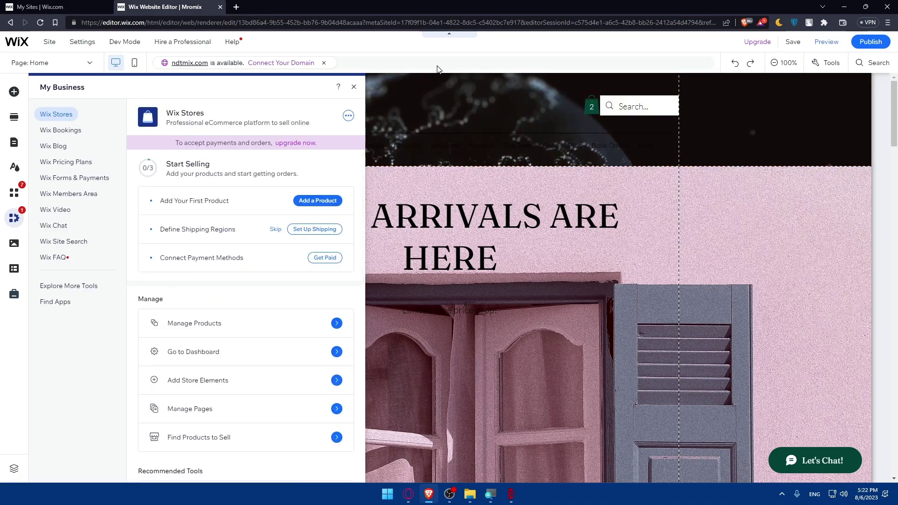
click(50, 42)
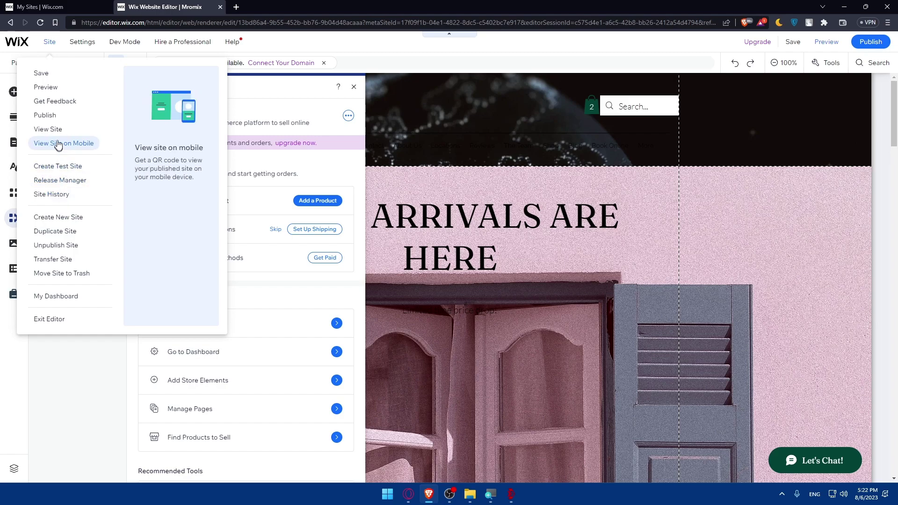
Generate a Get Feedback link and select the wix.to share address
click(58, 101)
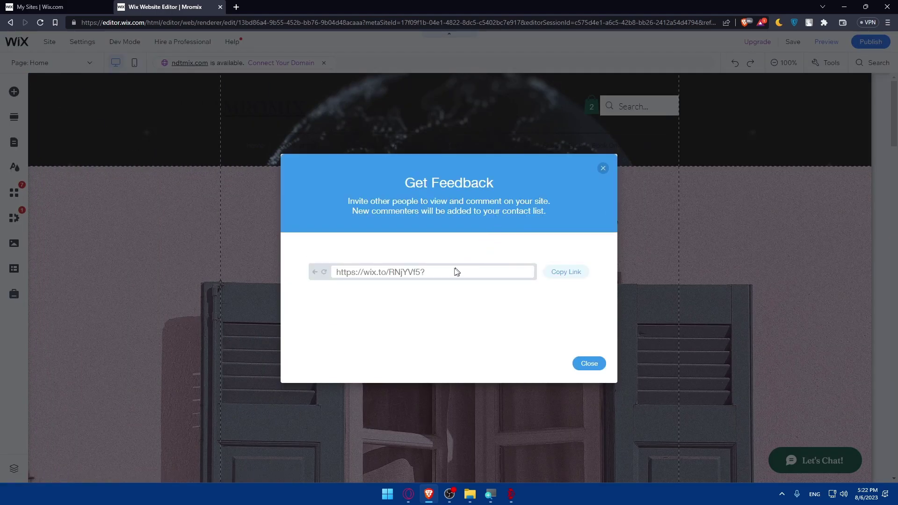
mouse_move(345, 204)
mouse_down()
mouse_move(492, 207)
mouse_move(410, 212)
mouse_up()
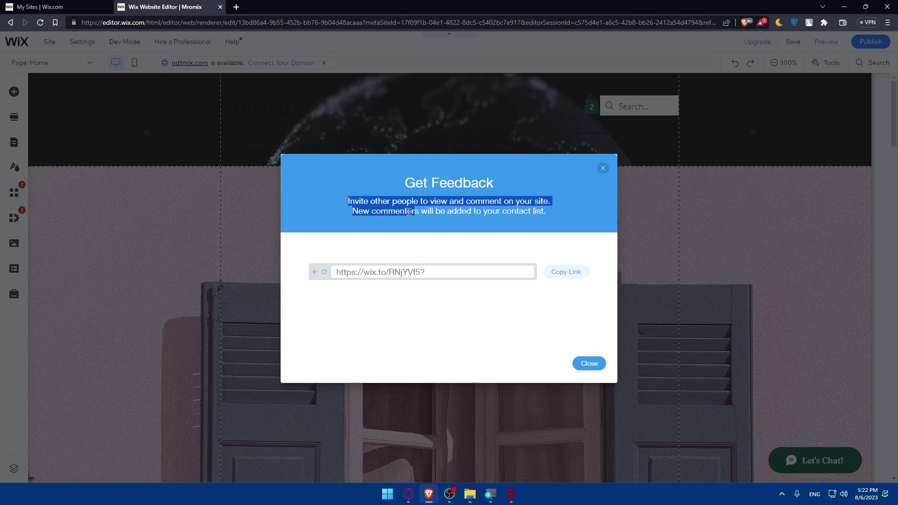
drag(456, 219, 555, 216)
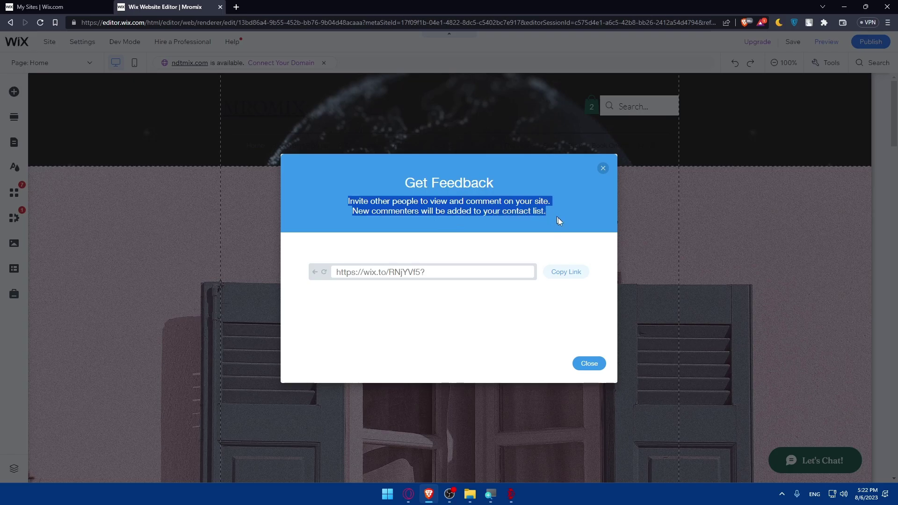
drag(463, 271, 311, 264)
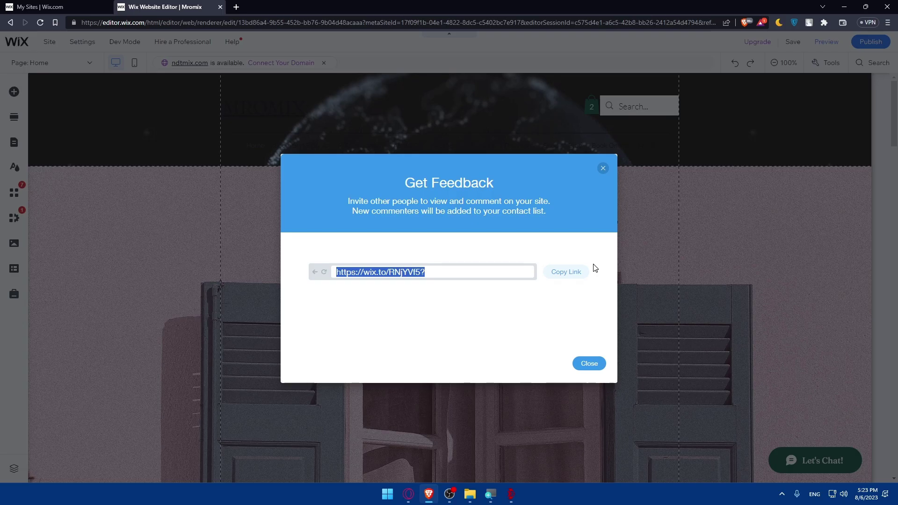
Close the Get Feedback dialog to return to the Mromix Home page editor
click(603, 169)
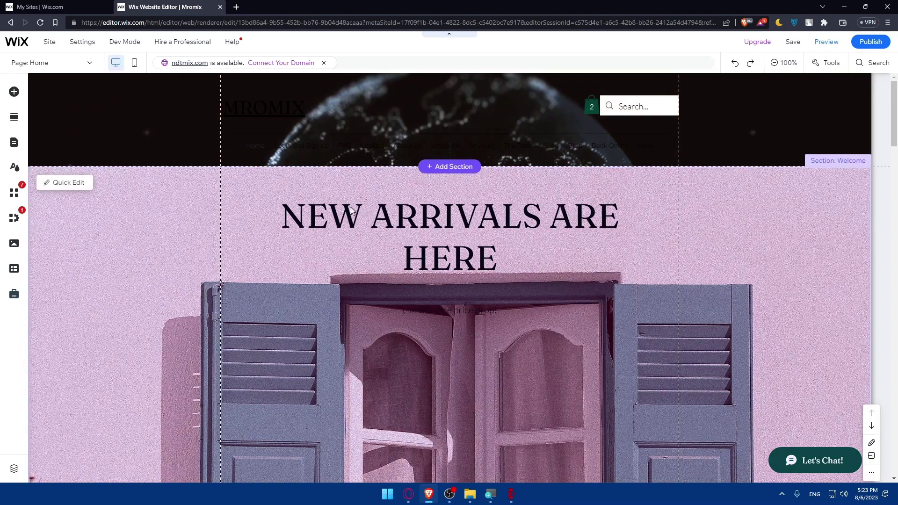
scroll(231, 262, down, 2)
scroll(231, 262, down, 3)
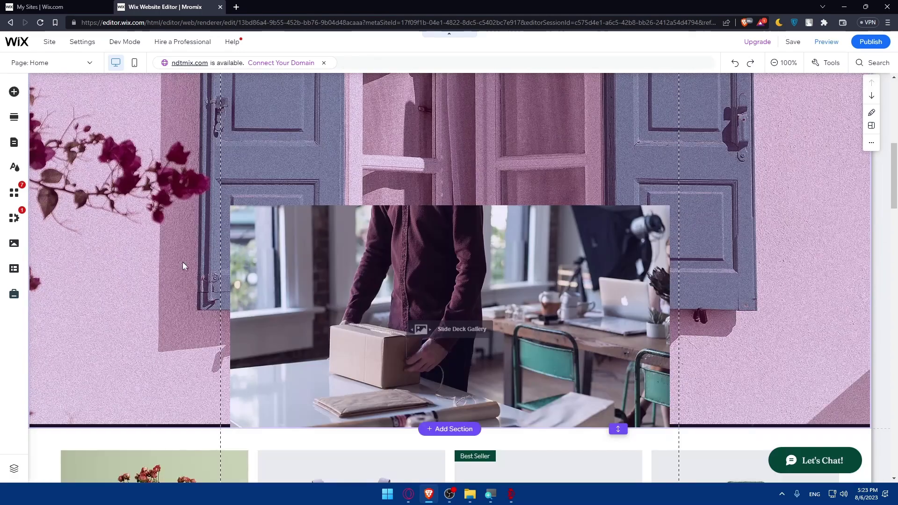
scroll(350, 250, up, 3)
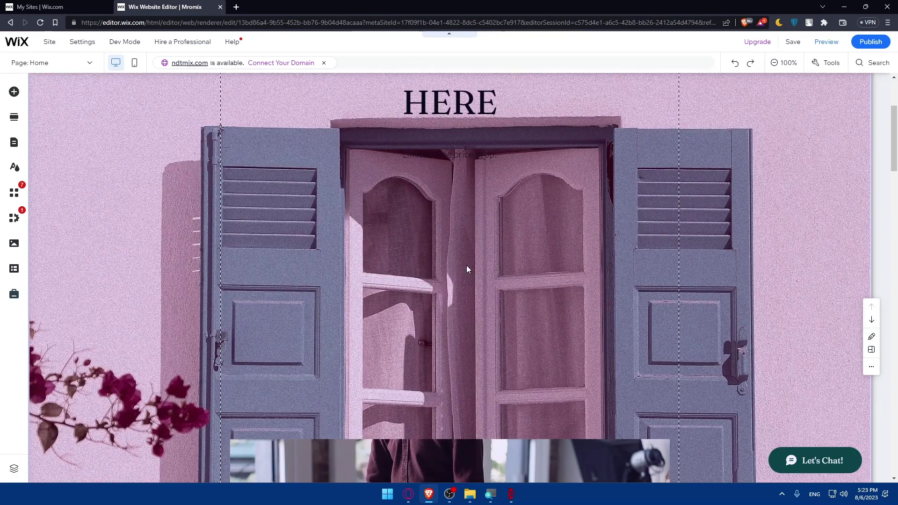
scroll(466, 266, down, 5)
scroll(466, 267, down, 3)
scroll(466, 266, down, 5)
scroll(465, 277, down, 8)
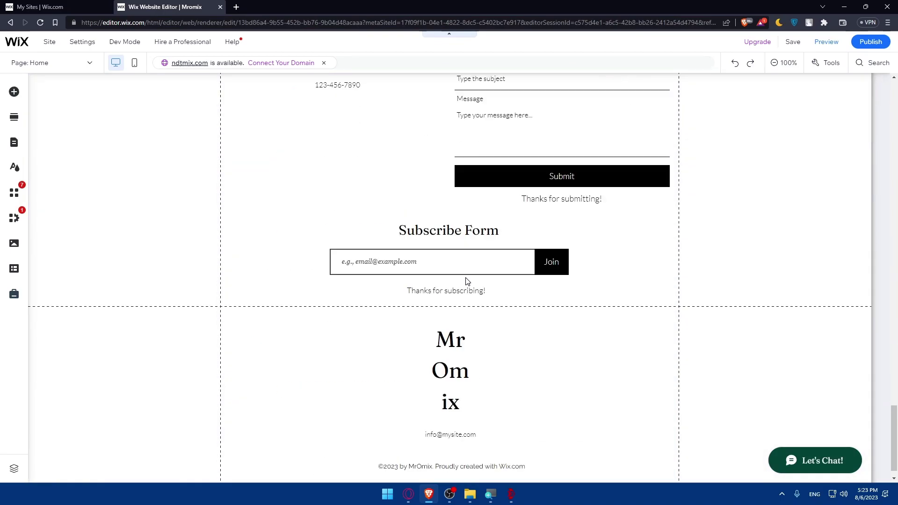
scroll(465, 277, down, 1)
scroll(464, 278, up, 10)
scroll(463, 279, up, 10)
scroll(494, 230, up, 3)
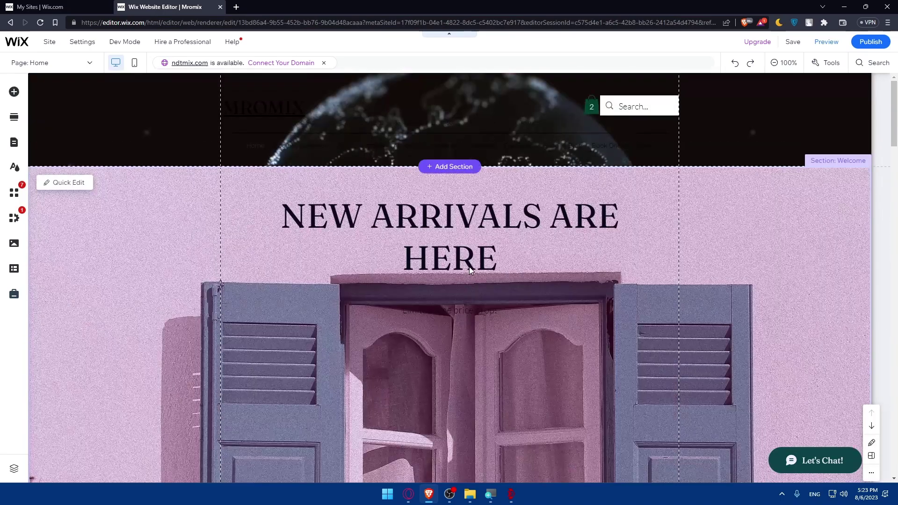